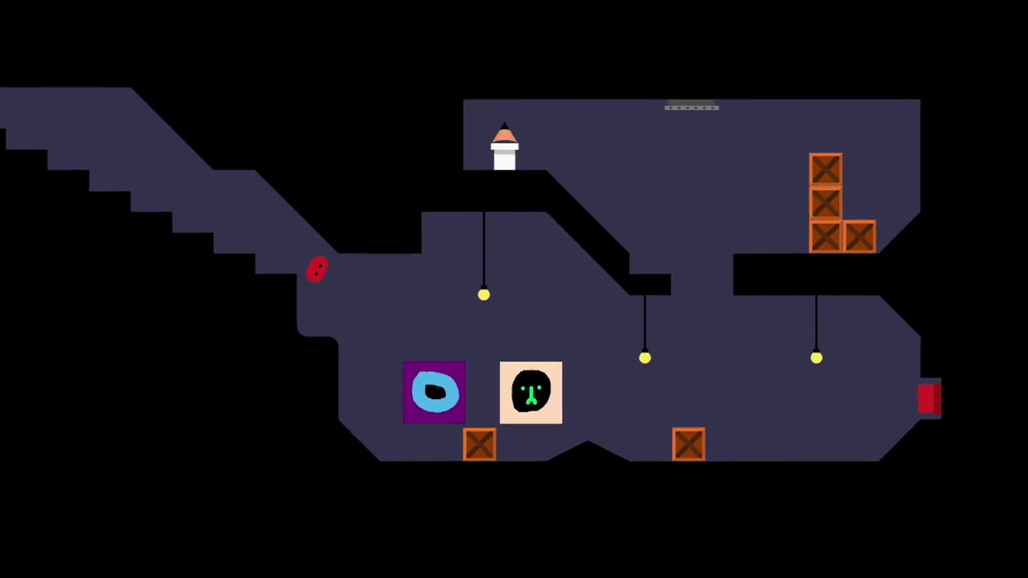
Step: Push the two crates together, stack them, then walk left back into the artist's house
{"action": "key", "text": "Right"}
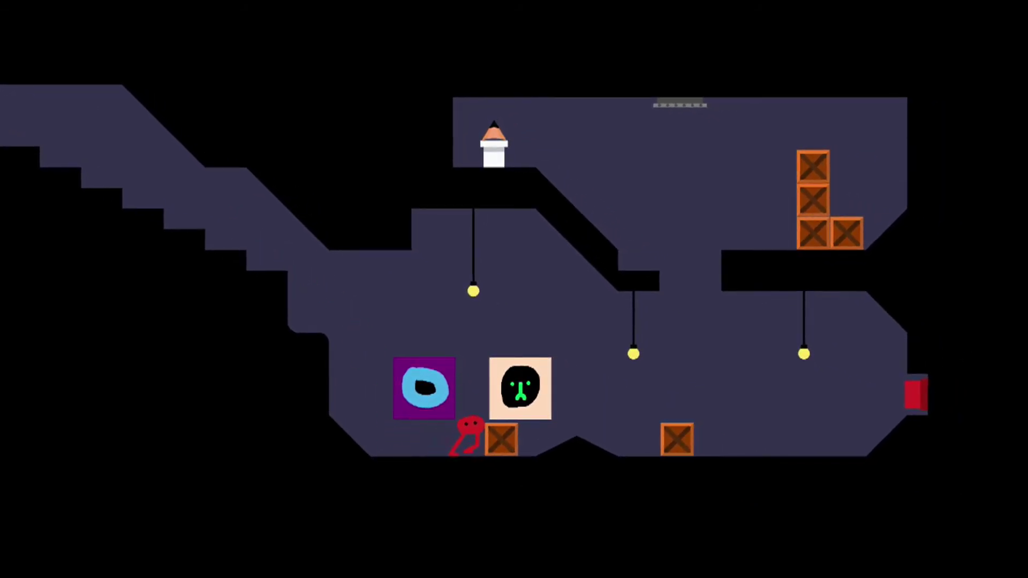
{"action": "key", "text": "Right"}
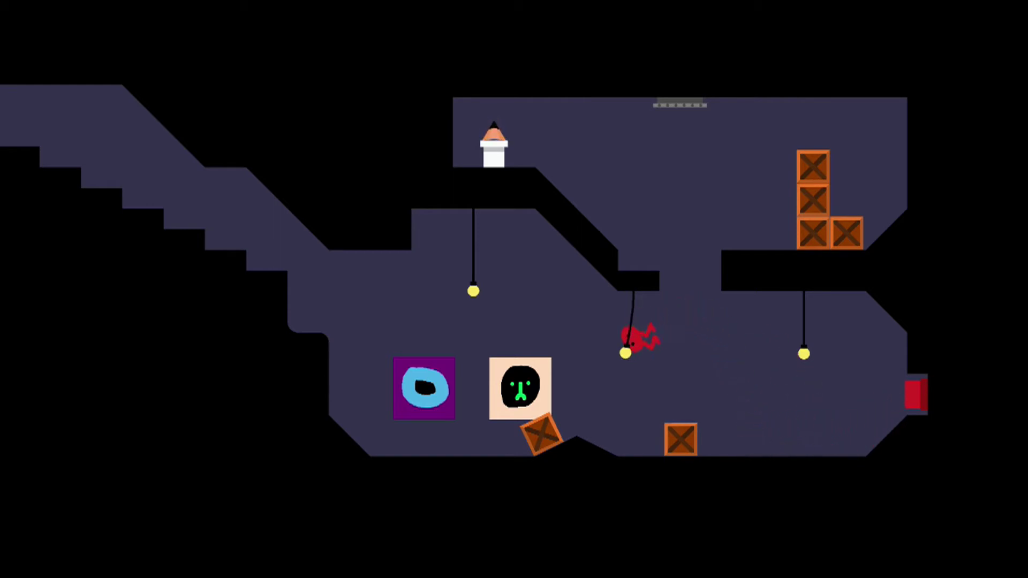
{"action": "key", "text": "Left"}
{"action": "key", "text": "Up"}
{"action": "key", "text": "Right"}
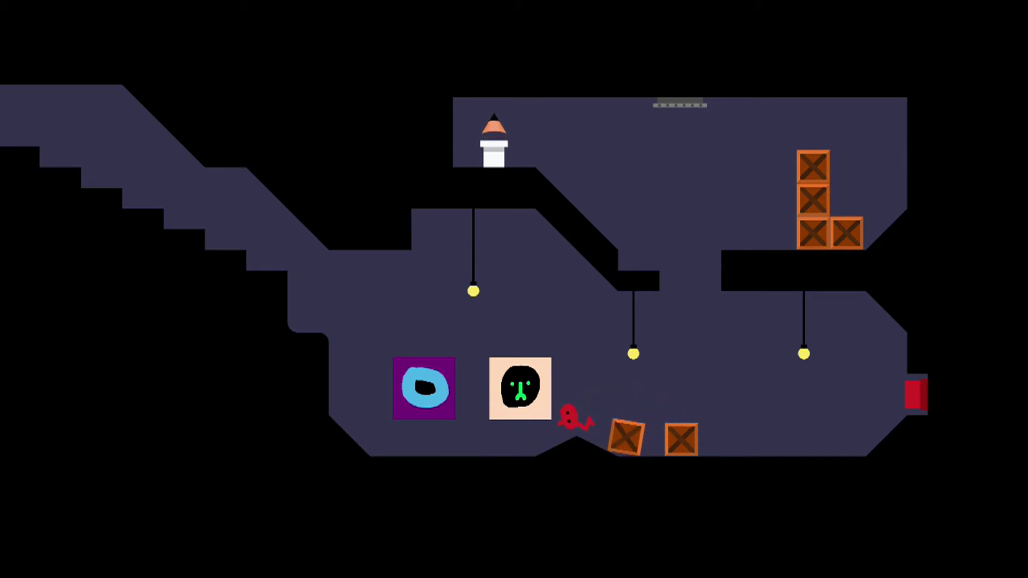
{"action": "key", "text": "Right"}
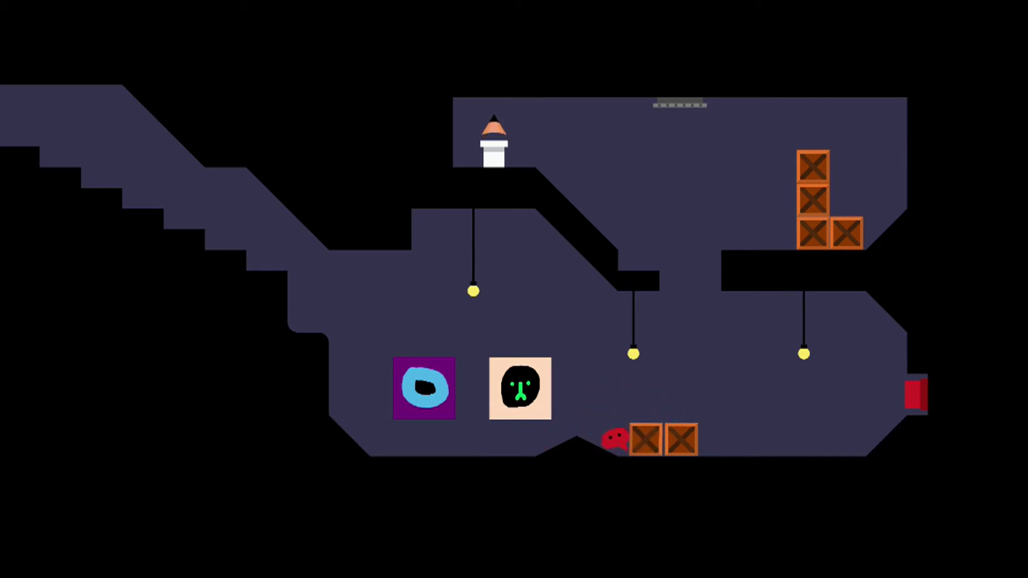
{"action": "key", "text": "Left"}
{"action": "key", "text": "Up"}
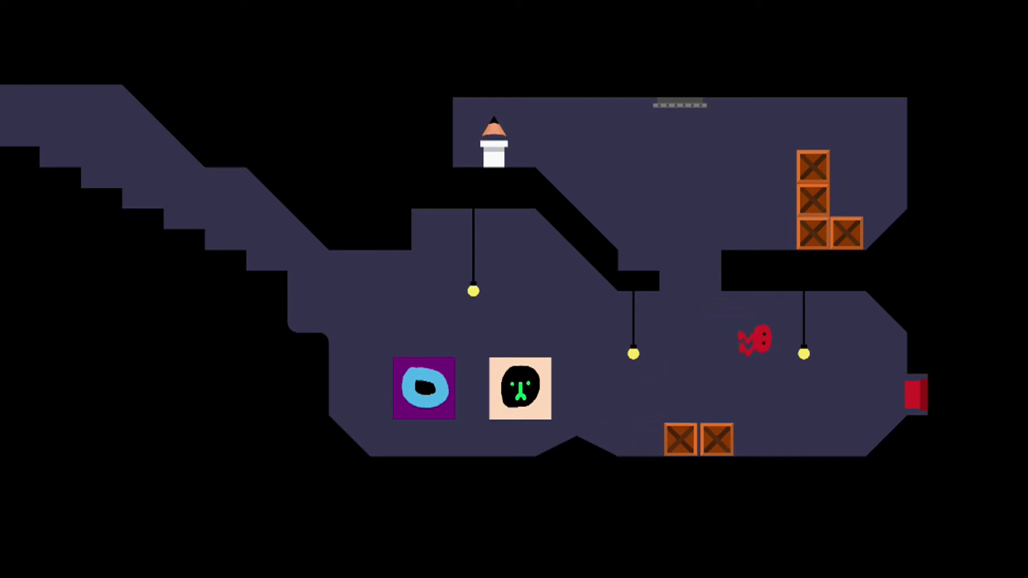
{"action": "key", "text": "Left"}
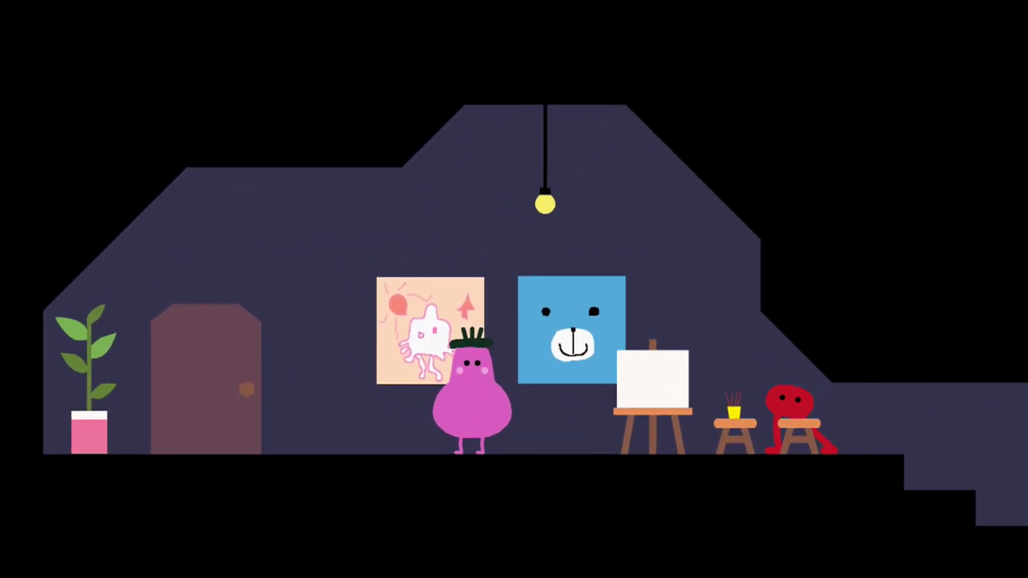
{"action": "key", "text": "Left"}
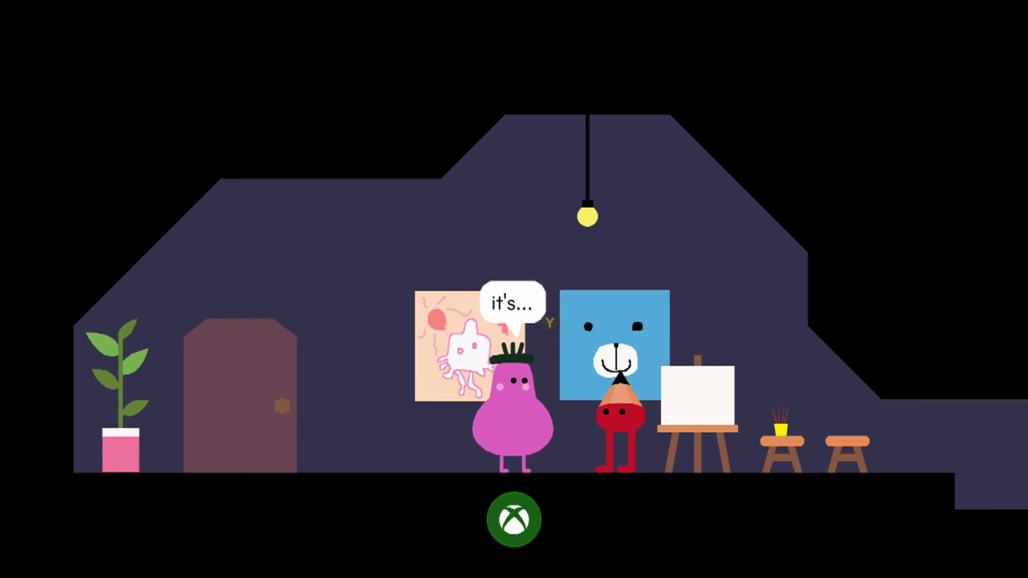
Step: Bring up the Xbox guide showing the unlocked Suprematism achievement, earned by 4.37% of gamers
{"action": "key", "text": "super"}
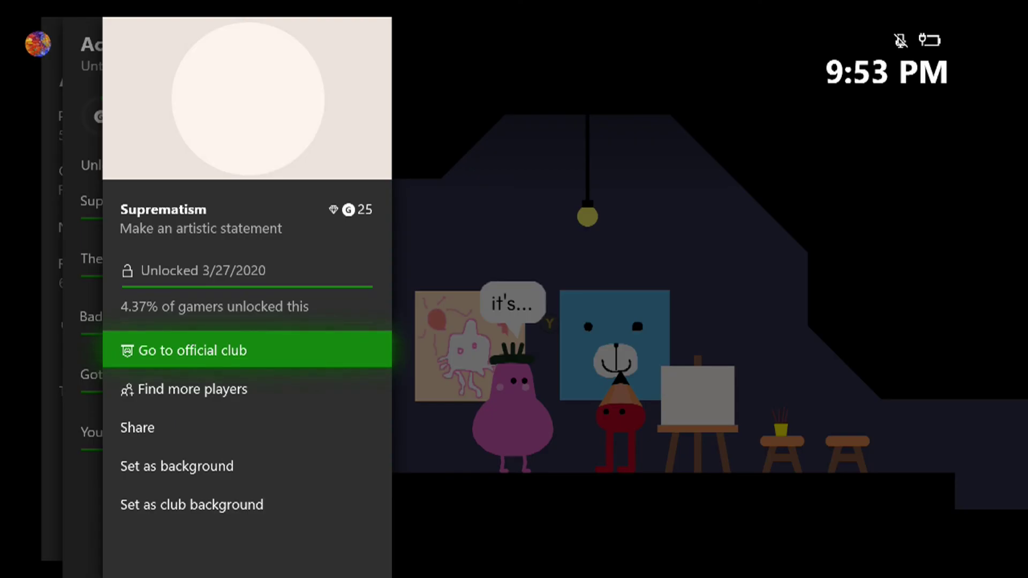